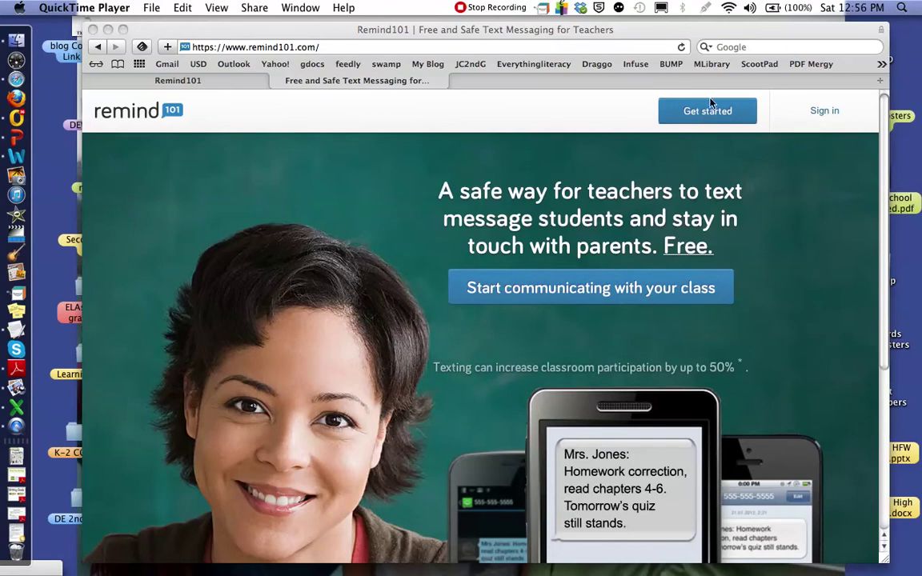
- Switch to the Remind101 tab showing the filled-in Get started sign-up form
{"action": "left_click", "coordinate": [205, 83]}
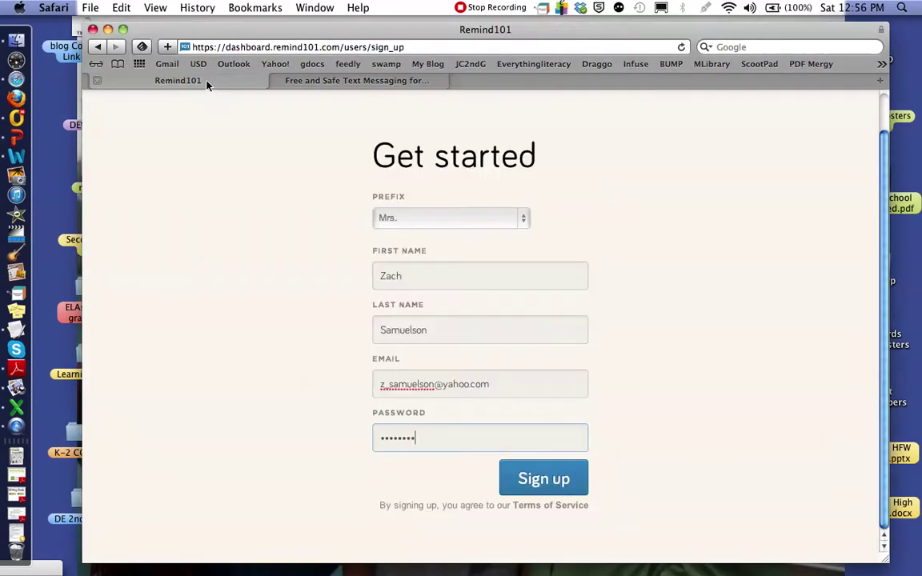
- Change the name prefix from Mrs. to Mr. and sign up to create the account
{"action": "left_click", "coordinate": [526, 216]}
{"action": "left_click", "coordinate": [486, 208]}
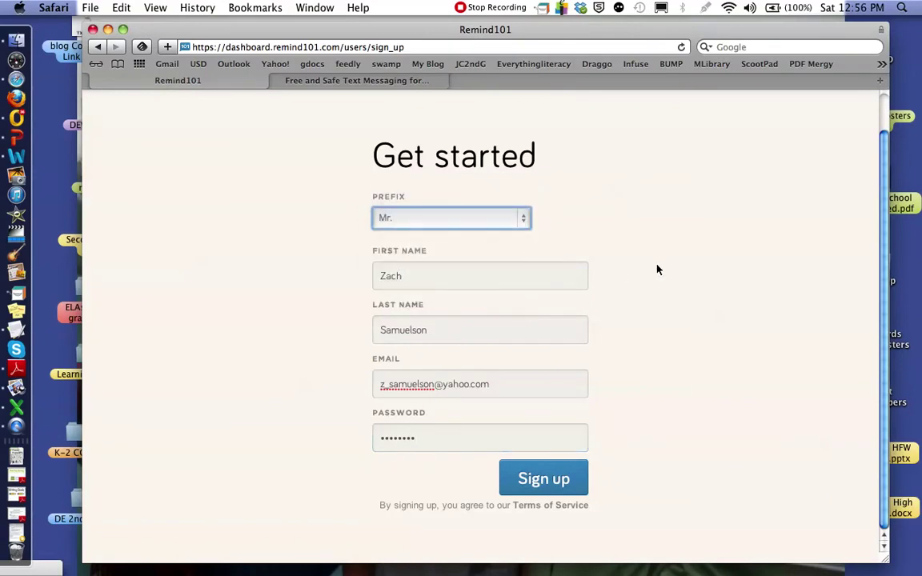
{"action": "left_click", "coordinate": [553, 479]}
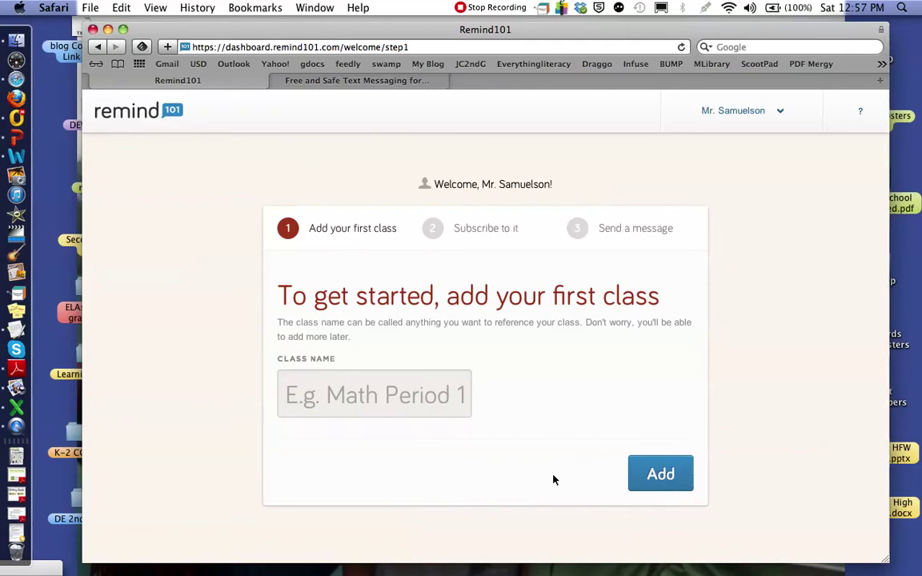
- Add the first class named 'Horn Tutoring'
{"action": "left_click", "coordinate": [430, 405]}
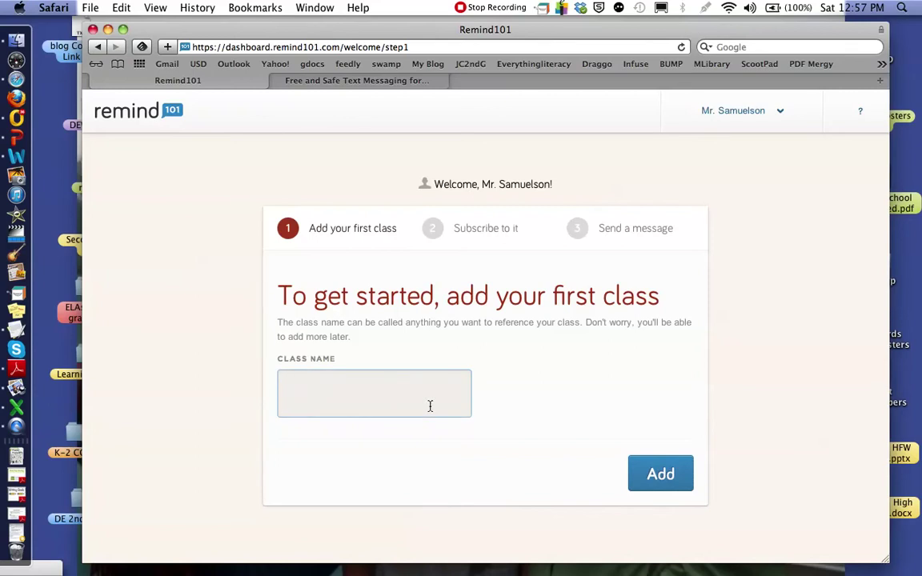
{"action": "type", "text": "Horn Tutoring"}
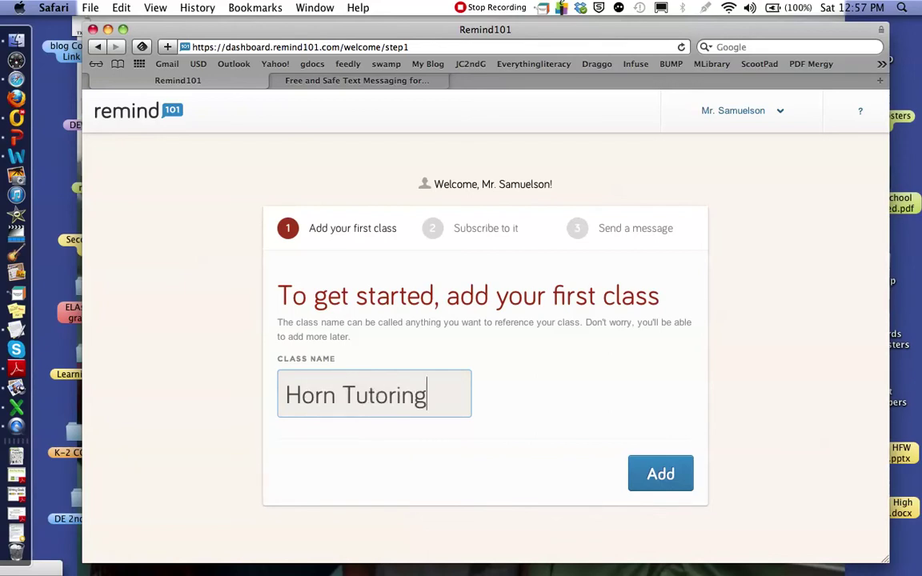
{"action": "left_click", "coordinate": [673, 480]}
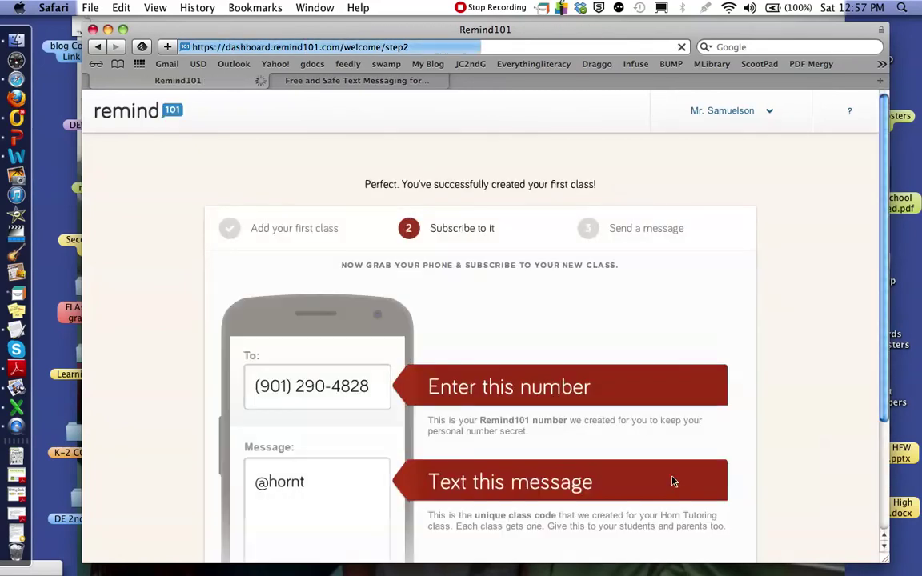
- Screenshot the Horn Tutoring phone subscribe instructions, then continue to the next step
{"action": "scroll", "coordinate": [772, 361], "scroll_direction": "down", "scroll_amount": 2}
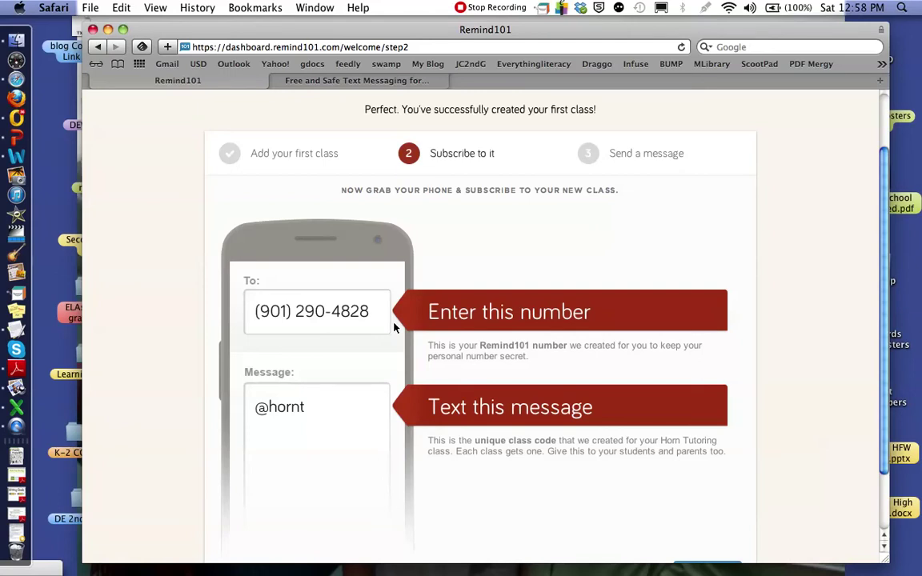
{"action": "key", "text": "super+shift+4"}
{"action": "left_click_drag", "start_coordinate": [211, 202], "coordinate": [740, 537]}
{"action": "scroll", "coordinate": [549, 544], "scroll_direction": "down", "scroll_amount": 3}
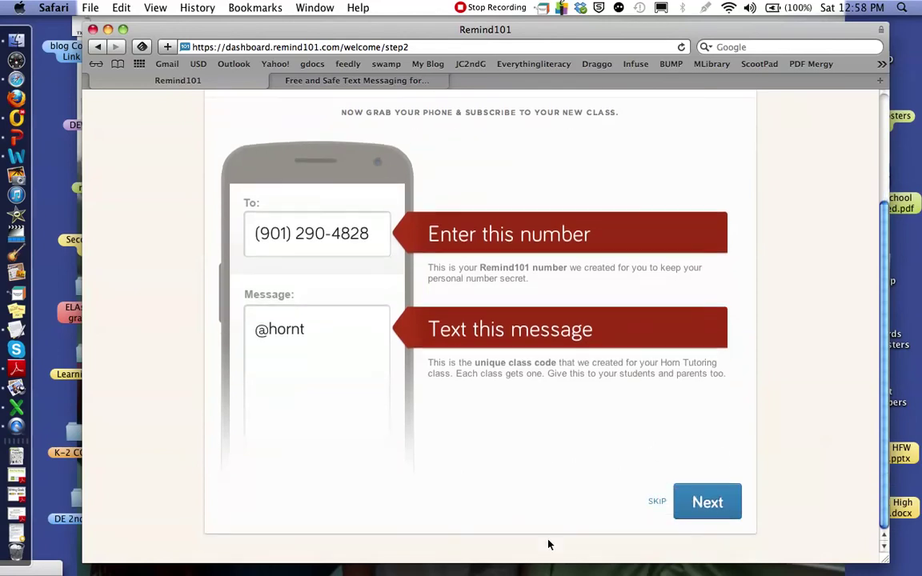
{"action": "left_click", "coordinate": [714, 514]}
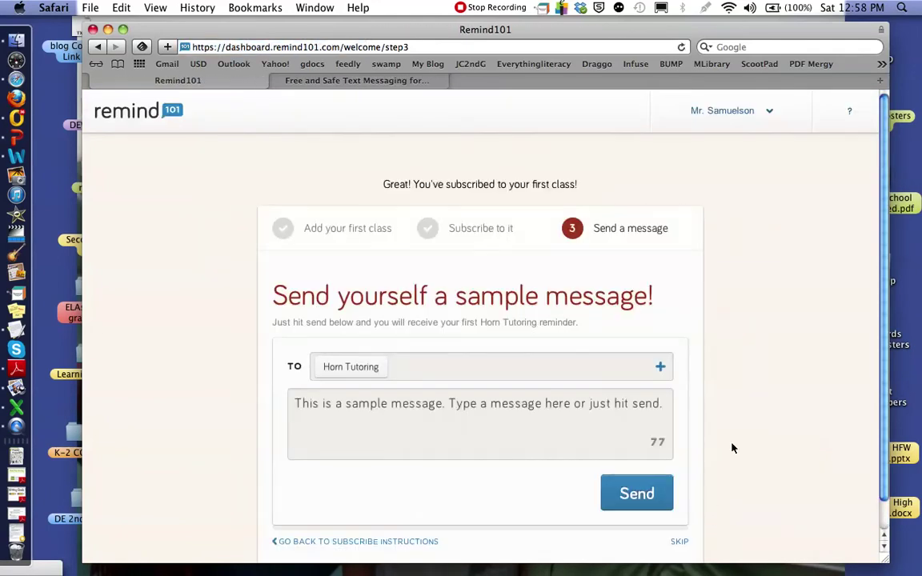
- Replace the sample message with 'Testing the Horn Tutoring Class.' and send it
{"action": "scroll", "coordinate": [753, 365], "scroll_direction": "down", "scroll_amount": 2}
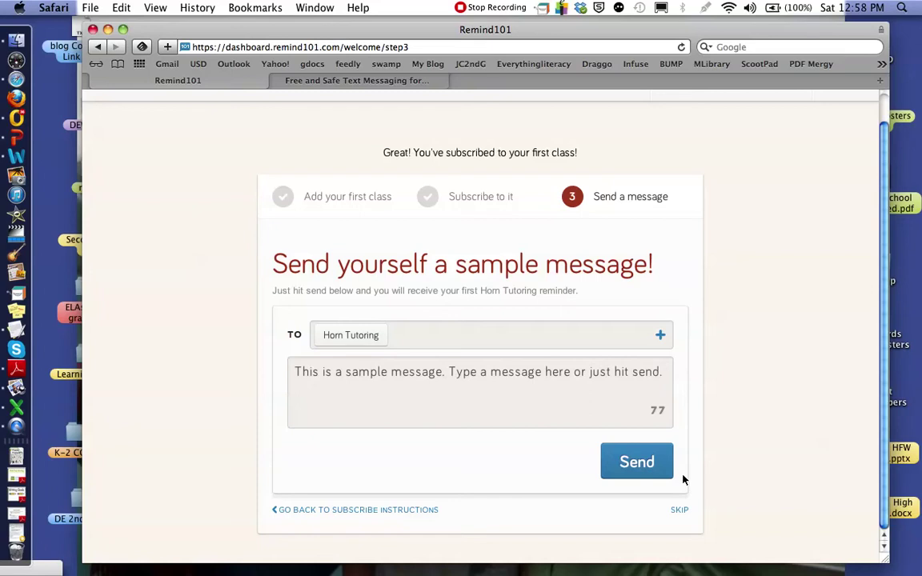
{"action": "double_click", "coordinate": [504, 371]}
{"action": "triple_click", "coordinate": [470, 373]}
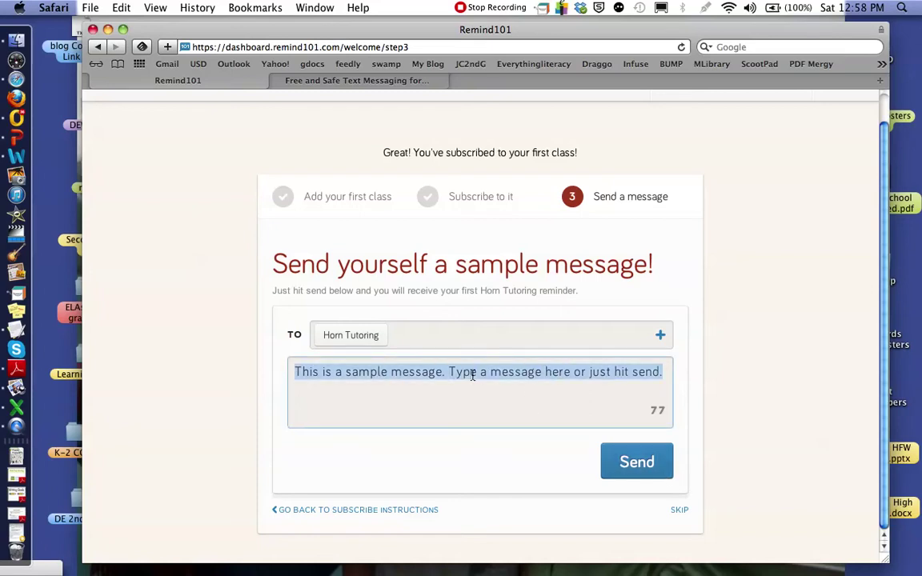
{"action": "type", "text": "Testing the Horn Tutoring Class."}
{"action": "left_click", "coordinate": [634, 457]}
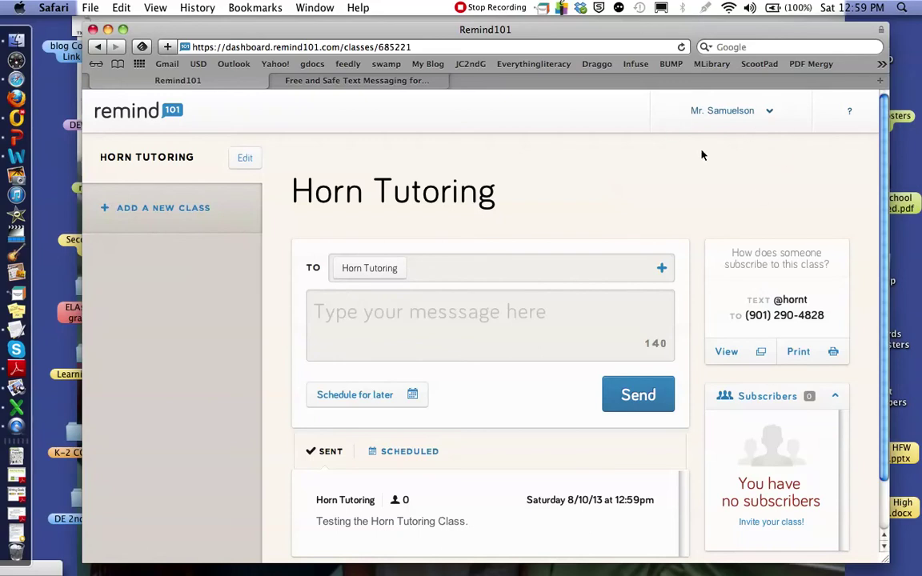
{"action": "left_click", "coordinate": [767, 114]}
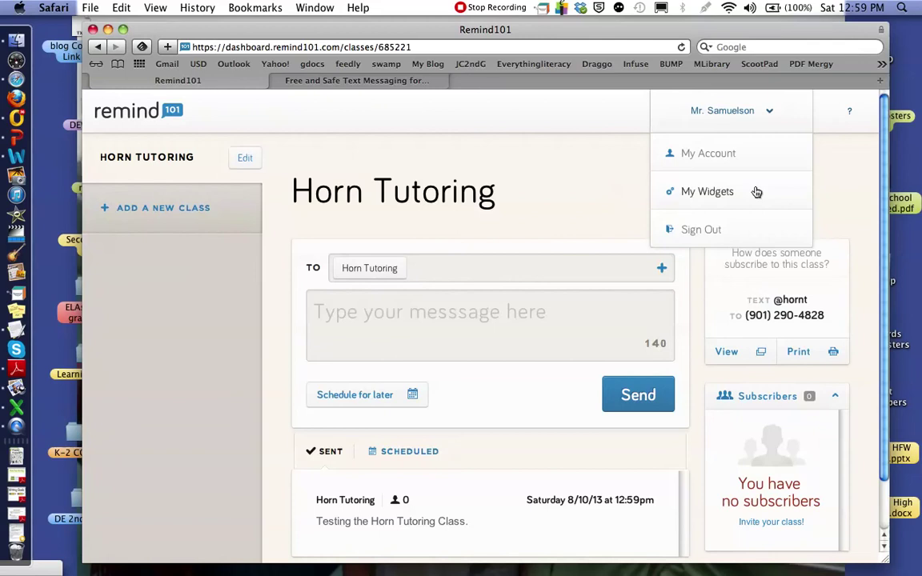
{"action": "left_click", "coordinate": [597, 205]}
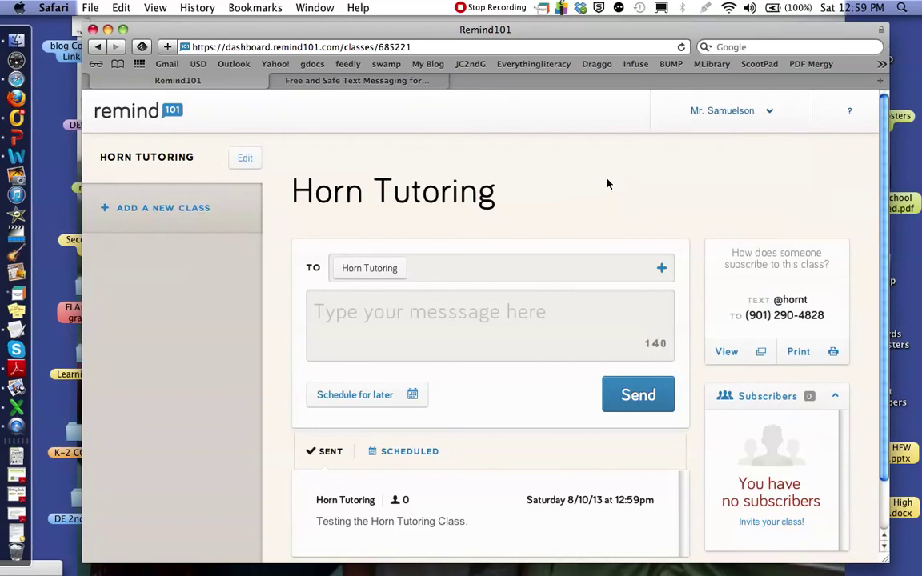
- Add a second class 'Mellophone Tutoring' and dismiss its subscribe instructions
{"action": "left_click", "coordinate": [167, 214]}
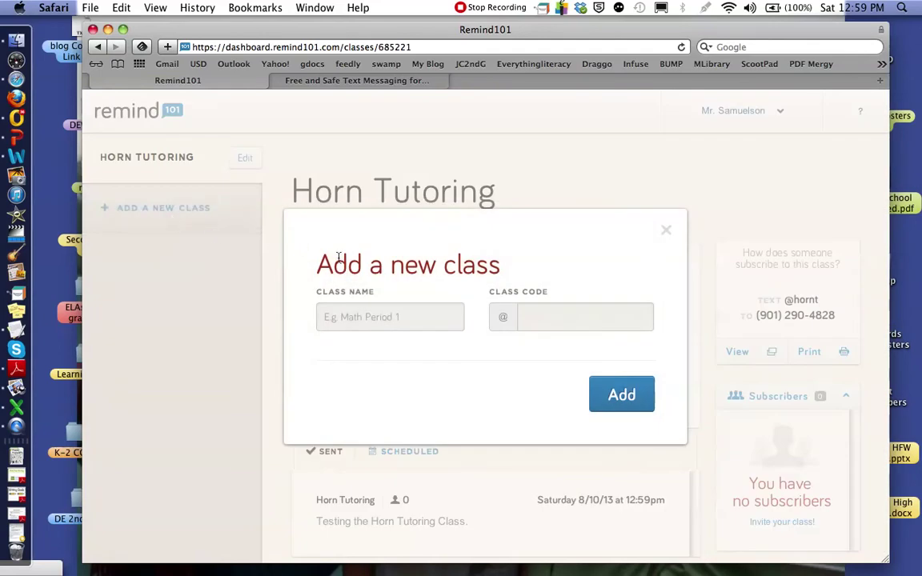
{"action": "left_click", "coordinate": [375, 319]}
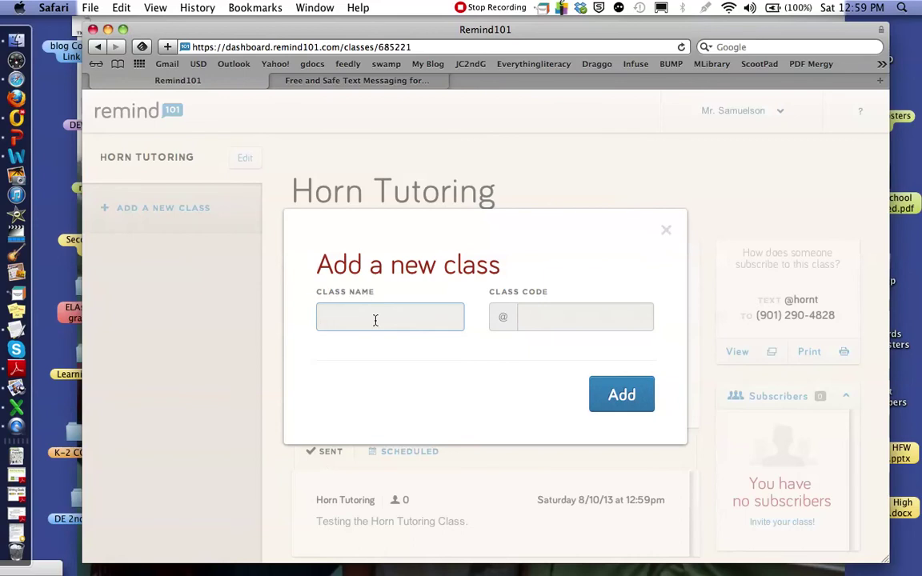
{"action": "type", "text": "Mellophone Tutoring"}
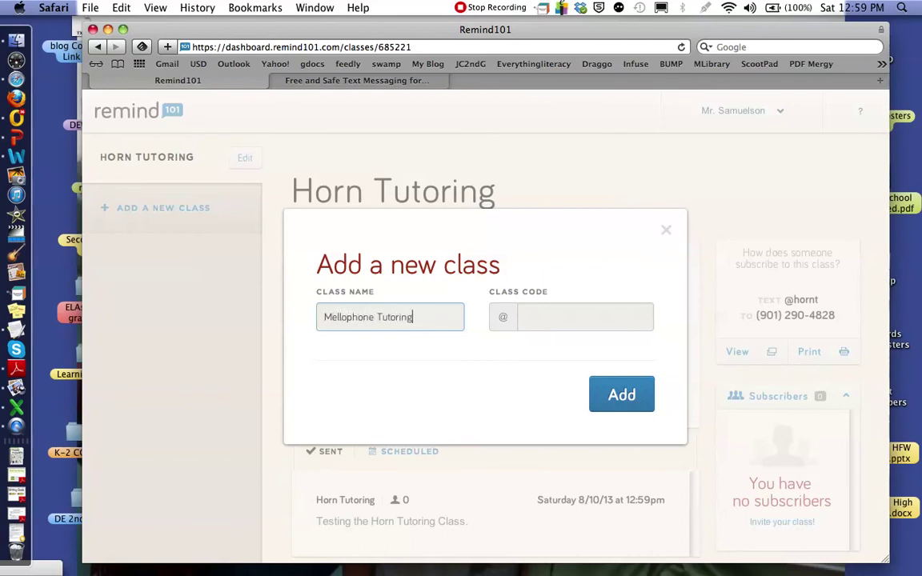
{"action": "left_click", "coordinate": [626, 390]}
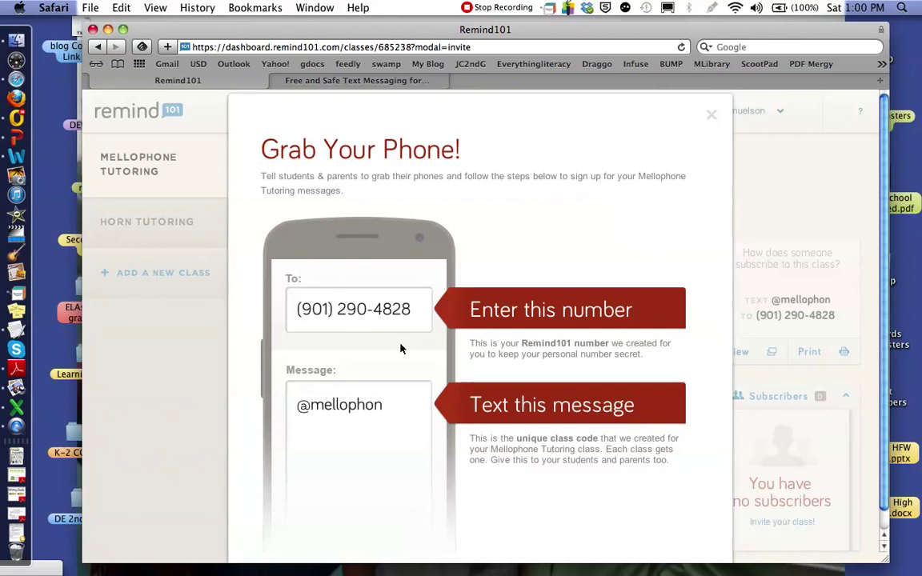
{"action": "left_click", "coordinate": [137, 183]}
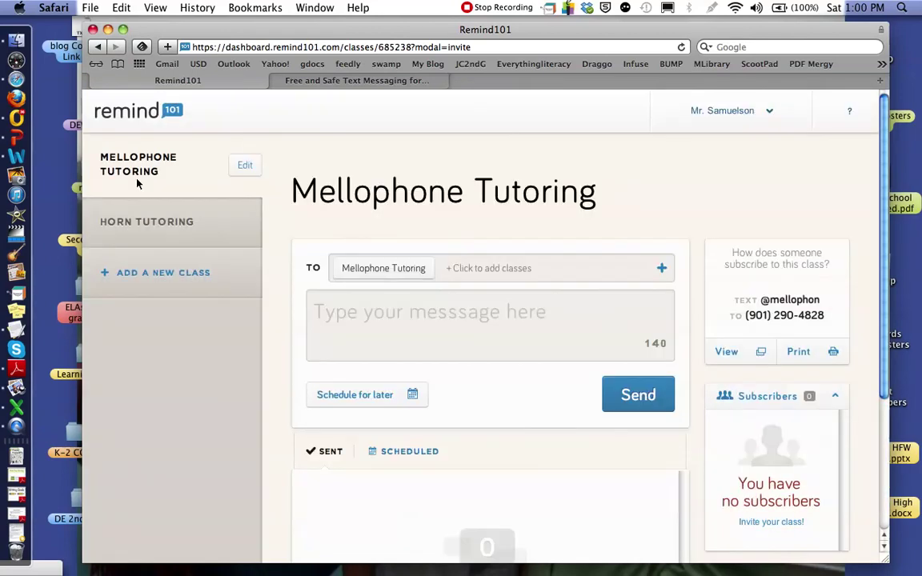
{"action": "left_click", "coordinate": [145, 228]}
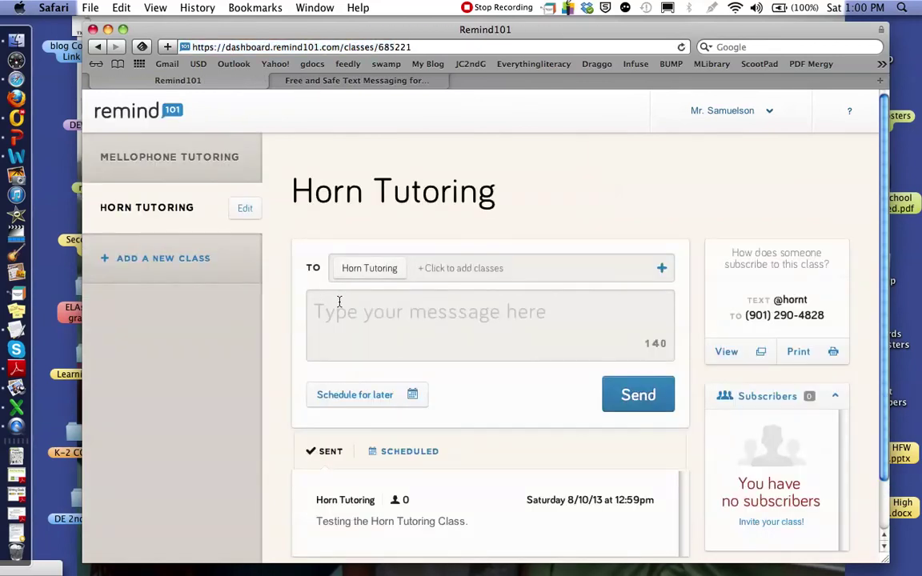
{"action": "left_click", "coordinate": [179, 171]}
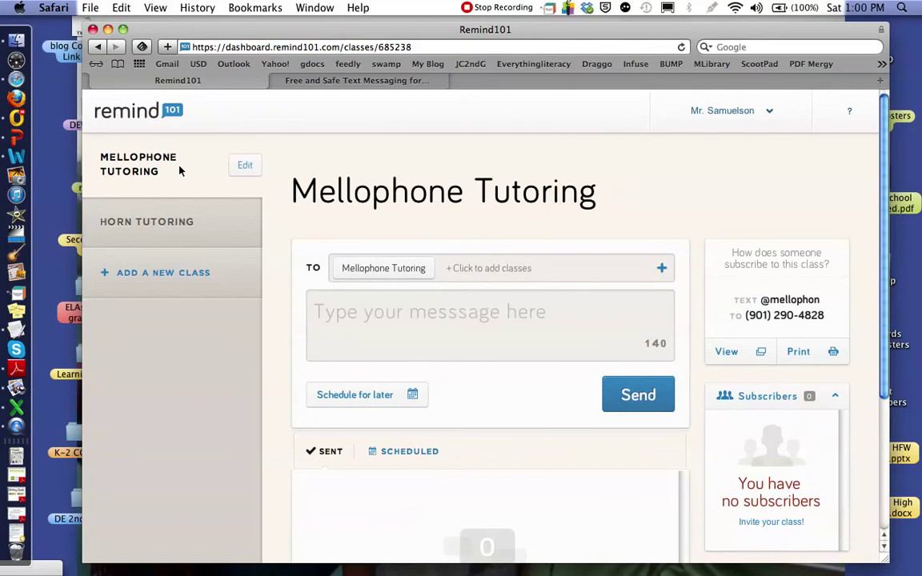
{"action": "left_click", "coordinate": [159, 223]}
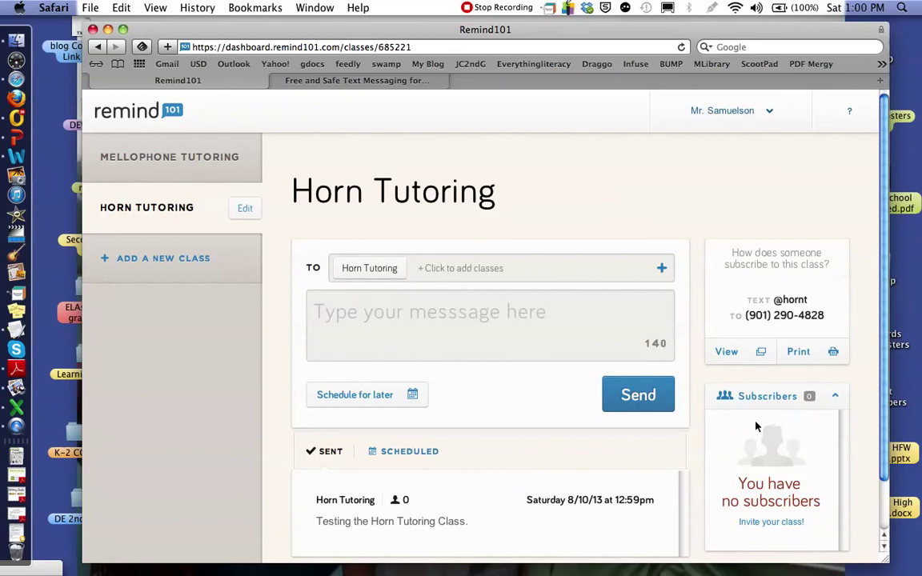
{"action": "scroll", "coordinate": [493, 400], "scroll_direction": "down", "scroll_amount": 3}
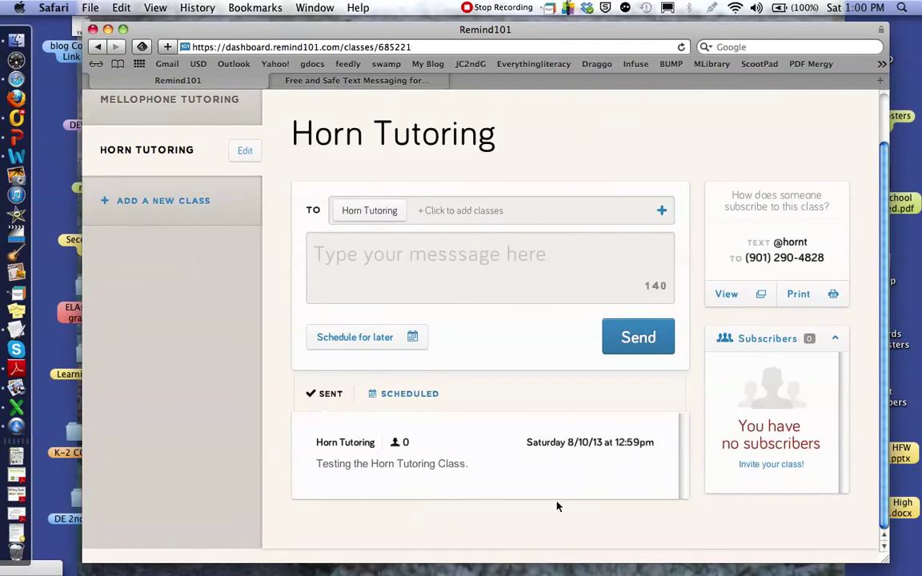
{"action": "mouse_move", "coordinate": [663, 492]}
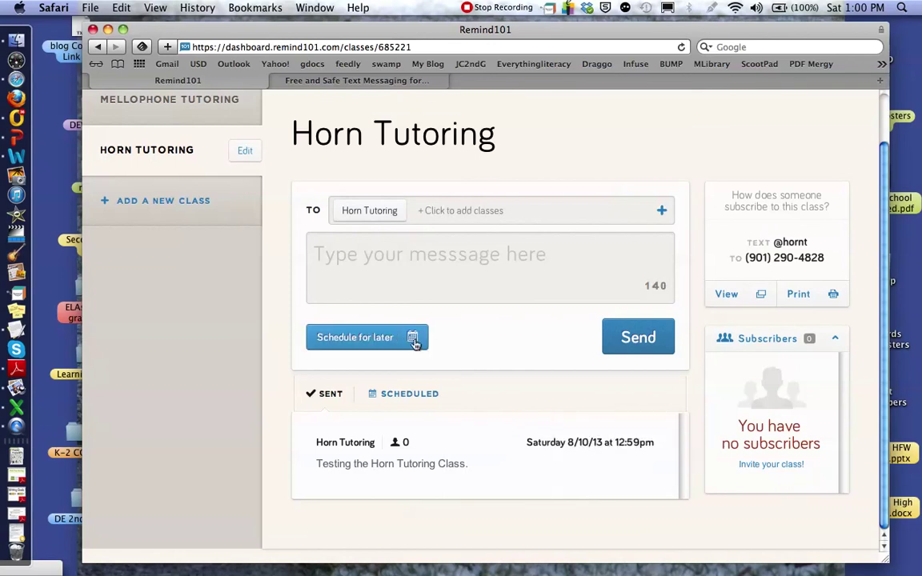
- Write 'Don't forget music this Thursday!' and set it to send later on August 13
{"action": "left_click", "coordinate": [455, 255]}
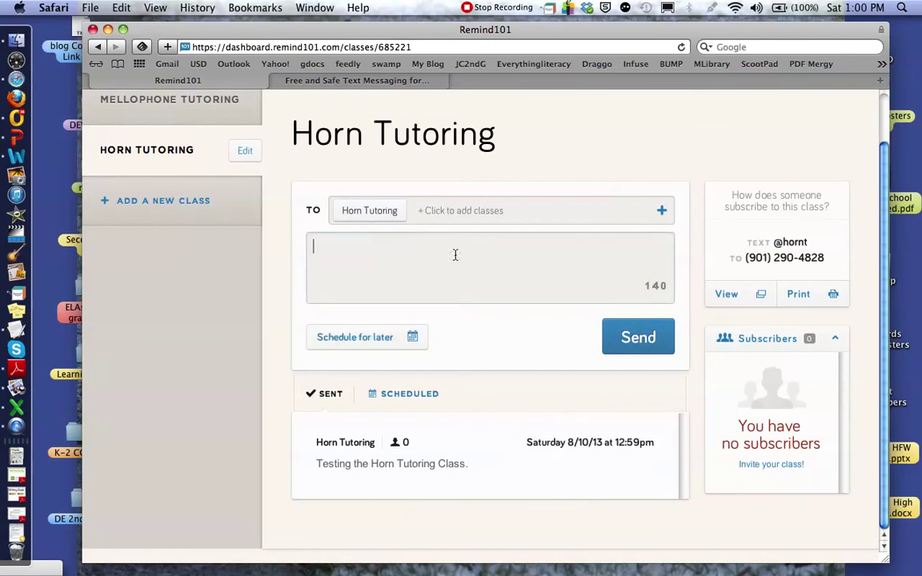
{"action": "type", "text": "Don't forg"}
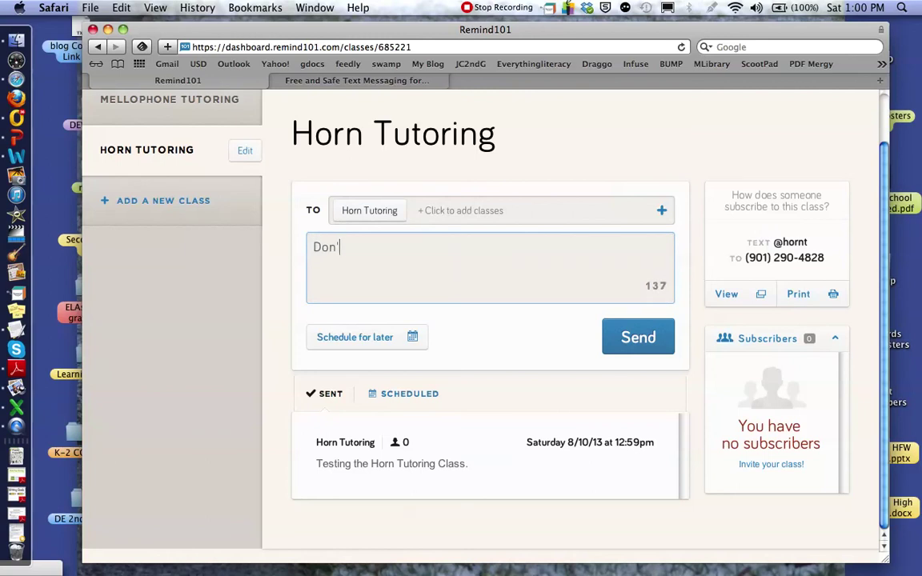
{"action": "type", "text": "et music this "}
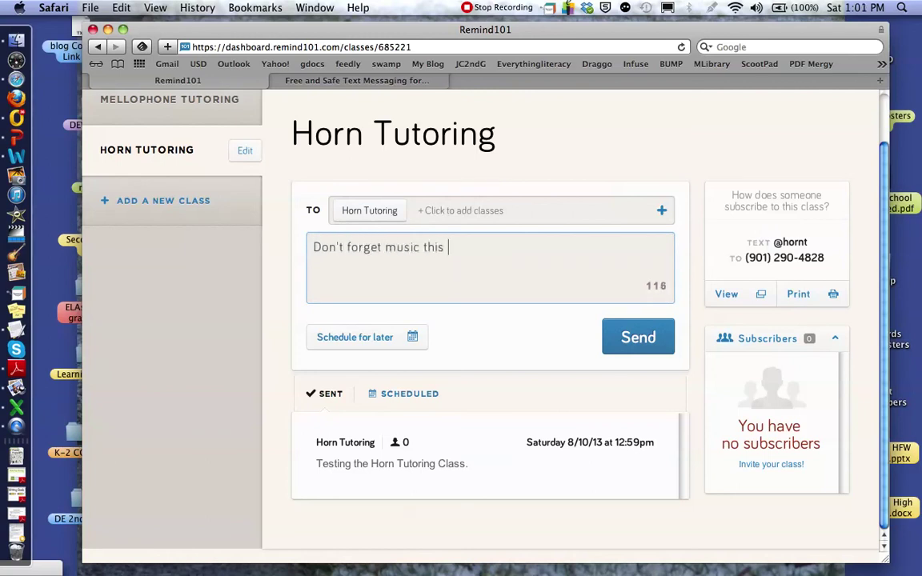
{"action": "type", "text": "Thursday!"}
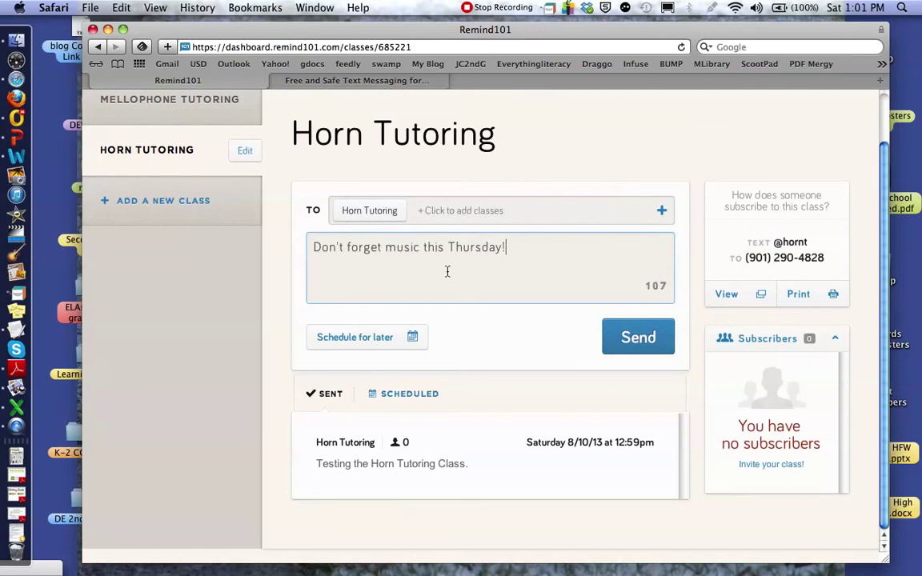
{"action": "left_click", "coordinate": [415, 334]}
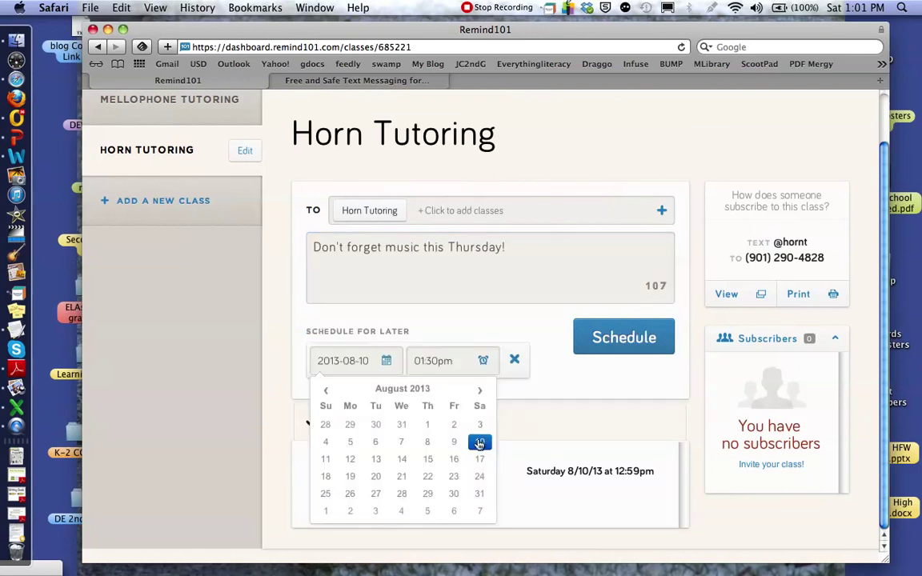
{"action": "right_click", "coordinate": [480, 443]}
{"action": "left_click", "coordinate": [548, 421]}
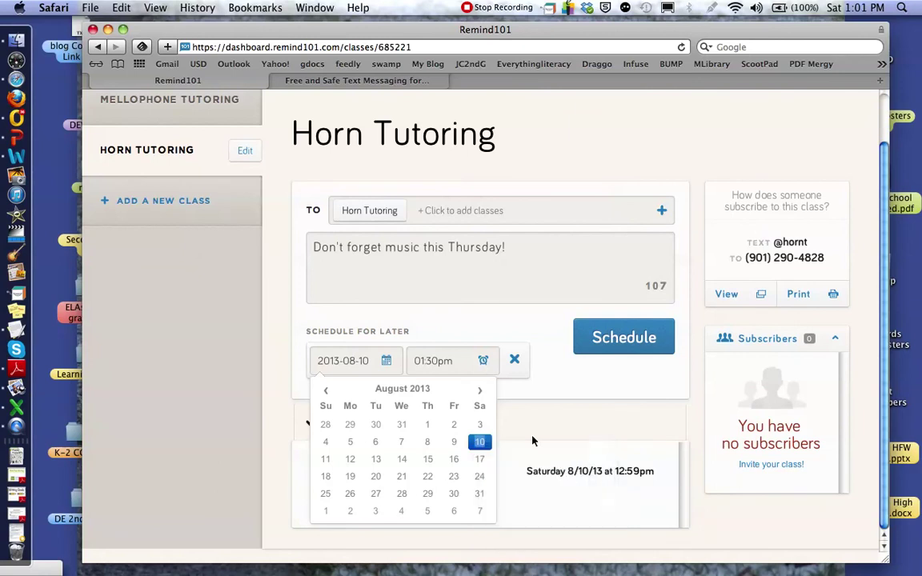
{"action": "left_click", "coordinate": [375, 461]}
- Set the send time to 01:00pm, schedule the reminder, and open the printable sign-up handout
{"action": "left_click", "coordinate": [429, 361]}
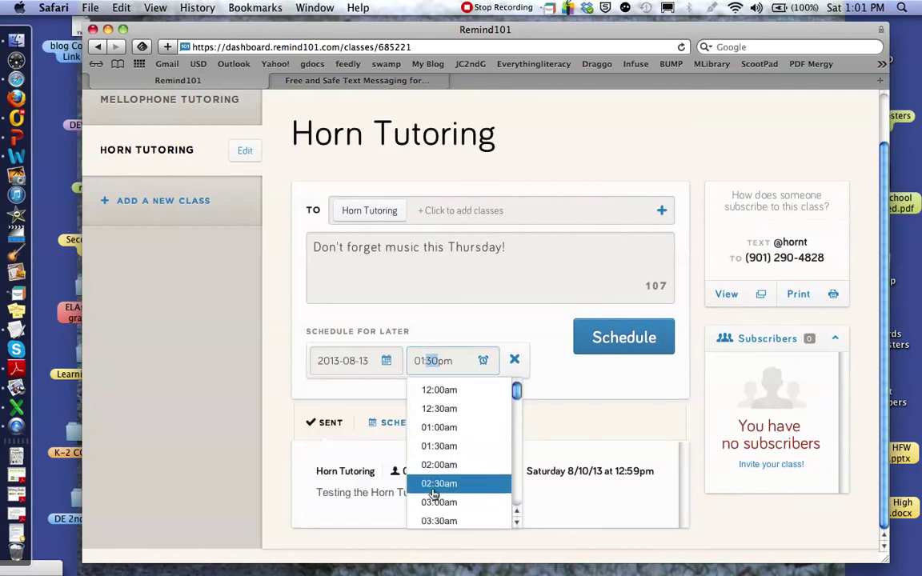
{"action": "scroll", "coordinate": [441, 455], "scroll_direction": "down", "scroll_amount": 3}
{"action": "scroll", "coordinate": [441, 454], "scroll_direction": "down", "scroll_amount": 10}
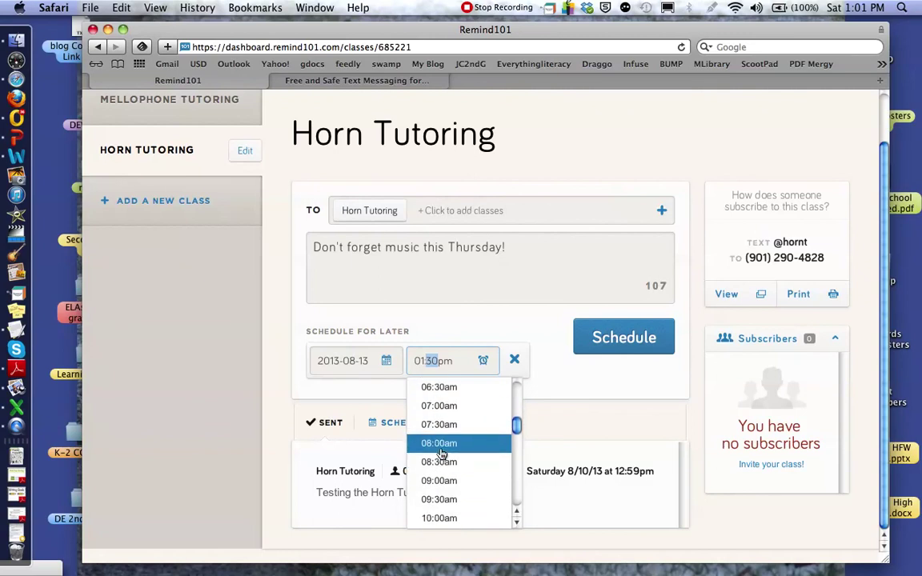
{"action": "scroll", "coordinate": [441, 455], "scroll_direction": "down", "scroll_amount": 4}
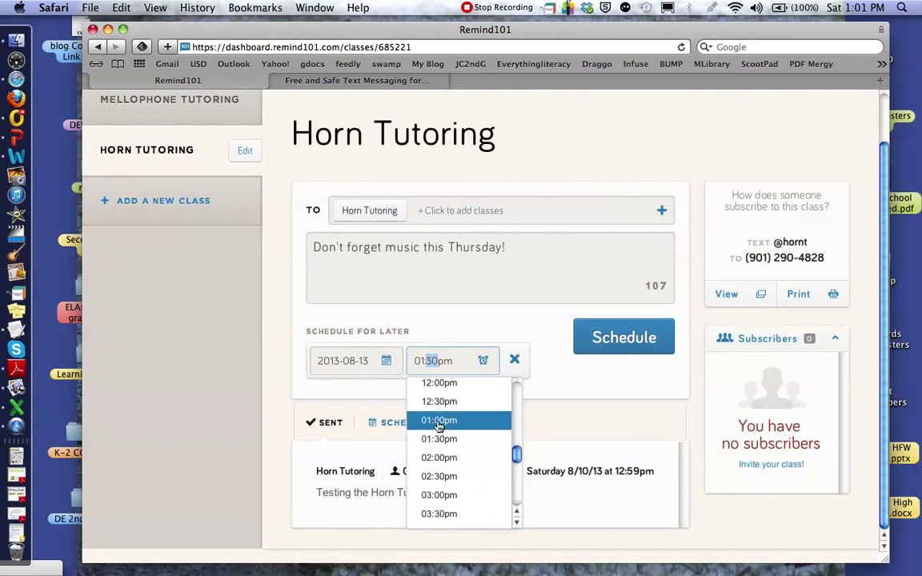
{"action": "left_click", "coordinate": [439, 421]}
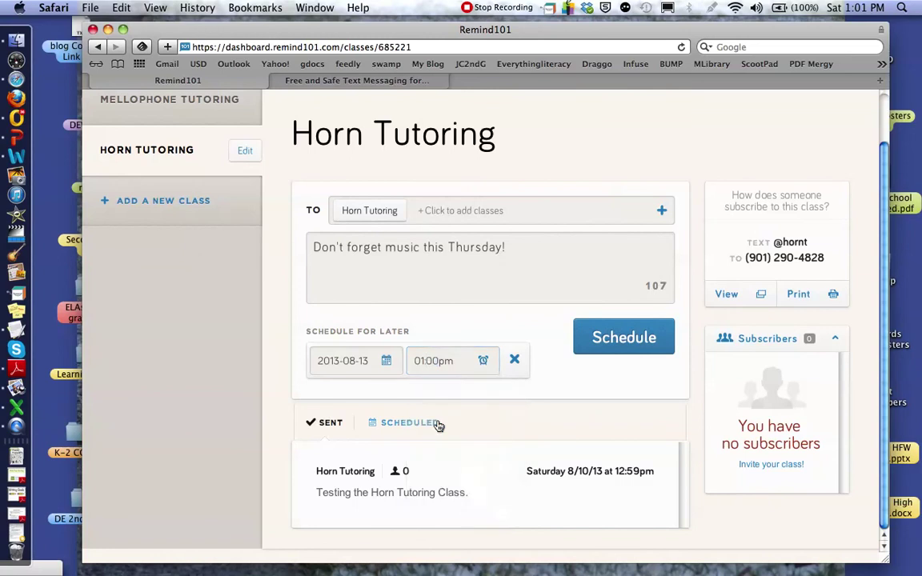
{"action": "left_click", "coordinate": [590, 344]}
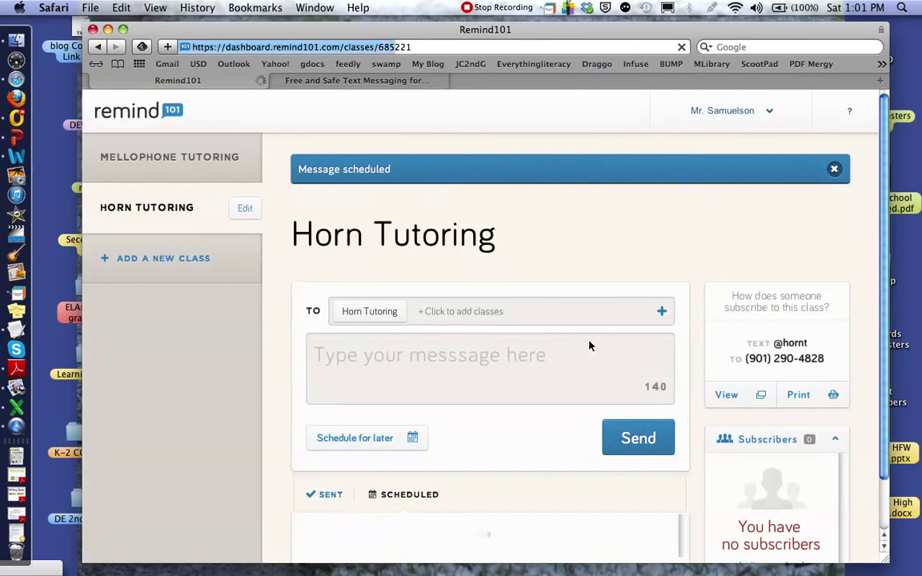
{"action": "scroll", "coordinate": [590, 346], "scroll_direction": "down", "scroll_amount": 3}
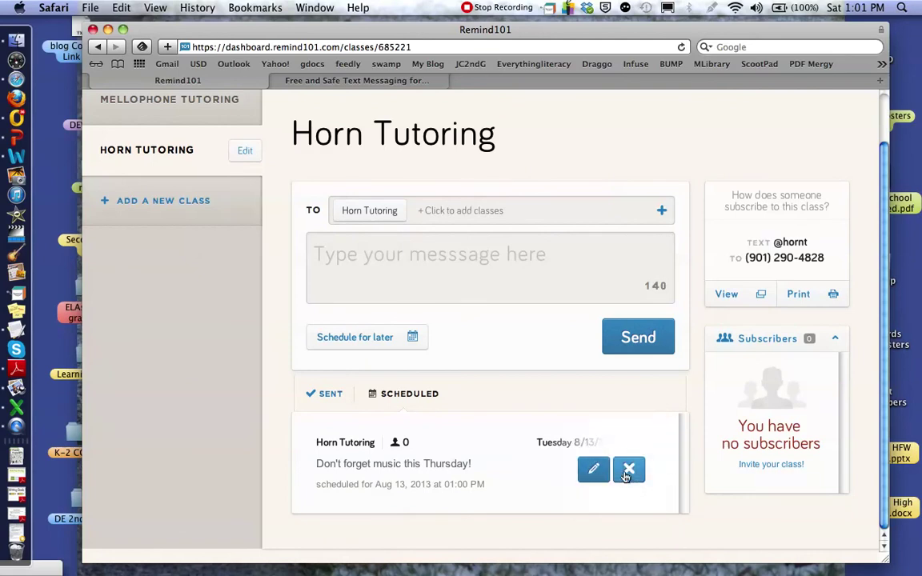
{"action": "left_click", "coordinate": [837, 297]}
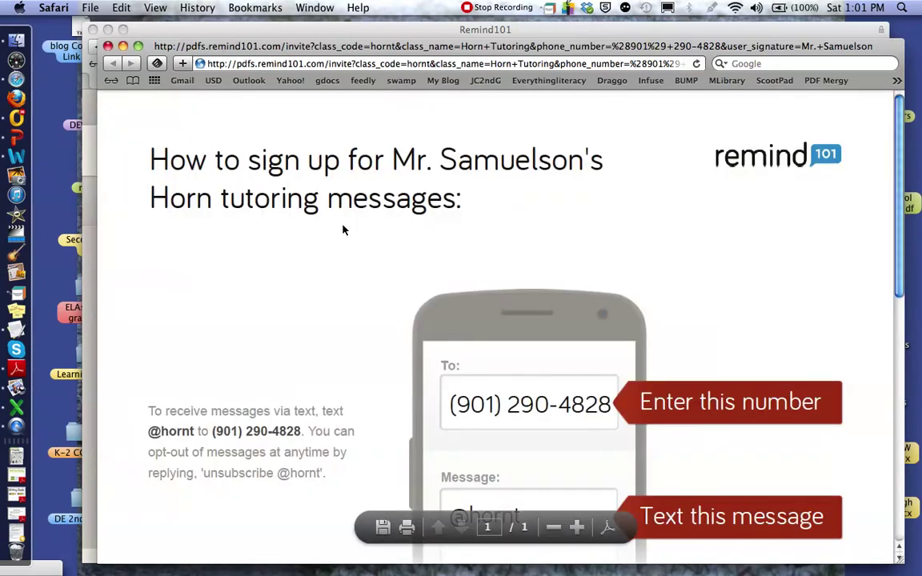
{"action": "scroll", "coordinate": [343, 425], "scroll_direction": "down", "scroll_amount": 10}
{"action": "scroll", "coordinate": [343, 421], "scroll_direction": "up", "scroll_amount": 10}
{"action": "scroll", "coordinate": [342, 421], "scroll_direction": "down", "scroll_amount": 10}
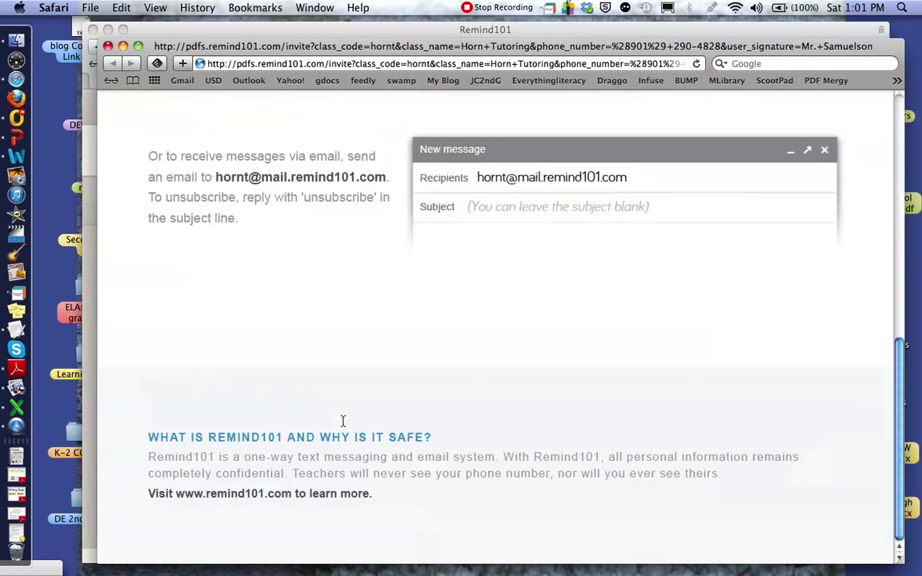
{"action": "scroll", "coordinate": [342, 421], "scroll_direction": "up", "scroll_amount": 10}
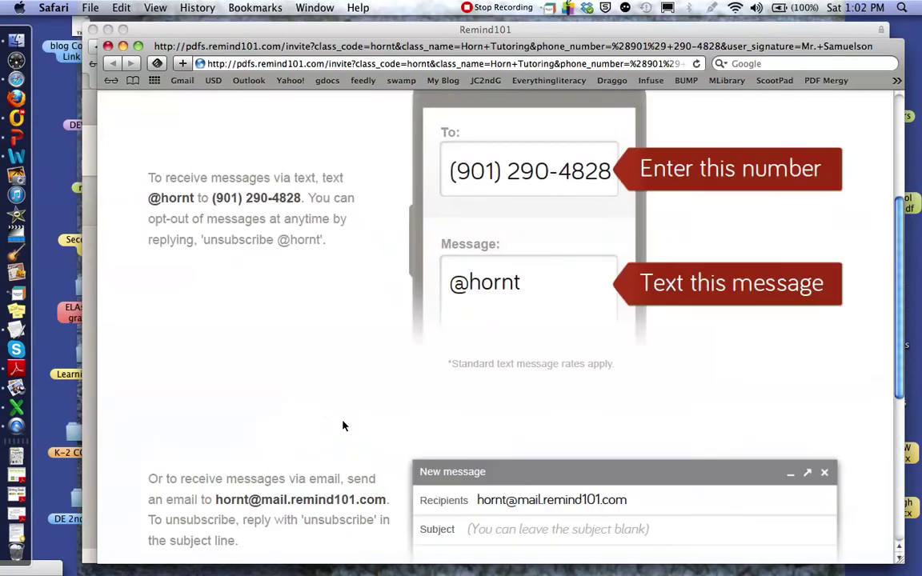
{"action": "left_click", "coordinate": [108, 45]}
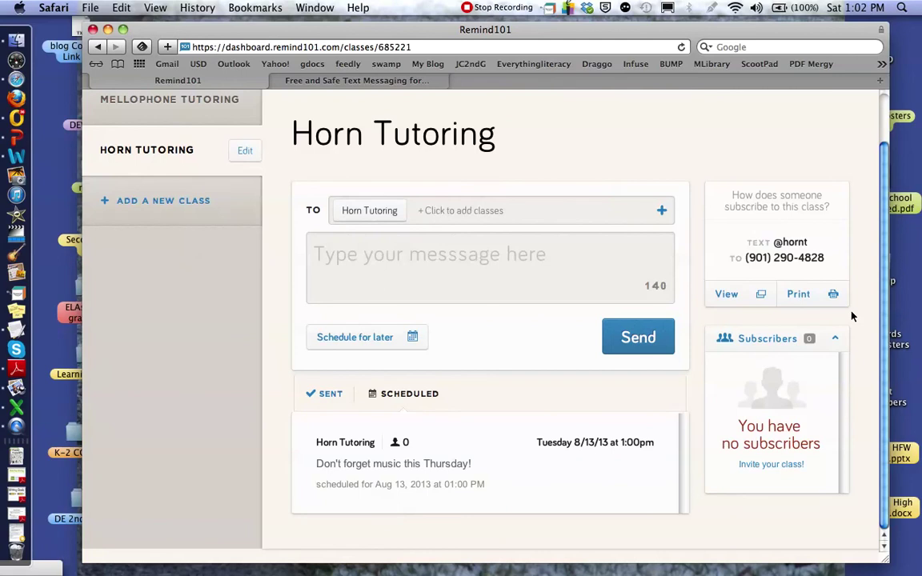
{"action": "scroll", "coordinate": [854, 370], "scroll_direction": "up", "scroll_amount": 3}
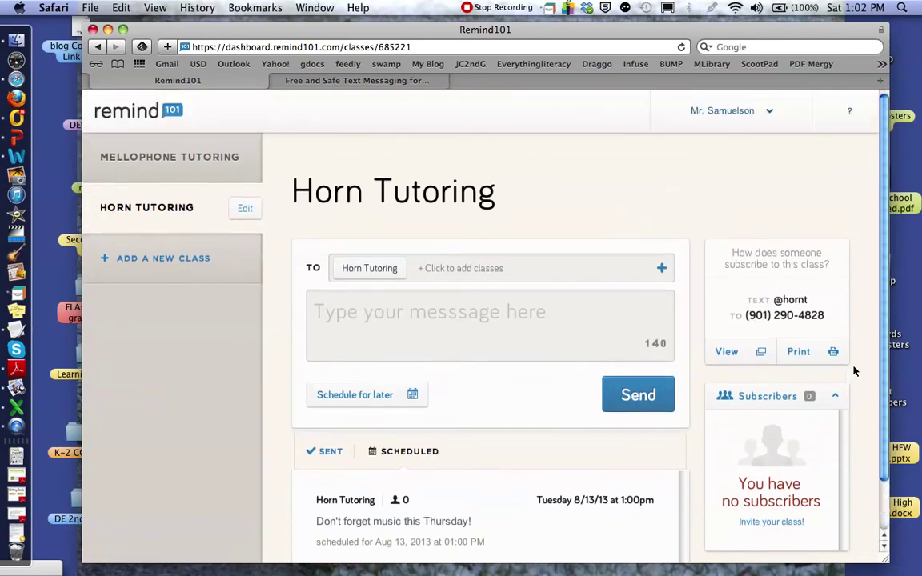